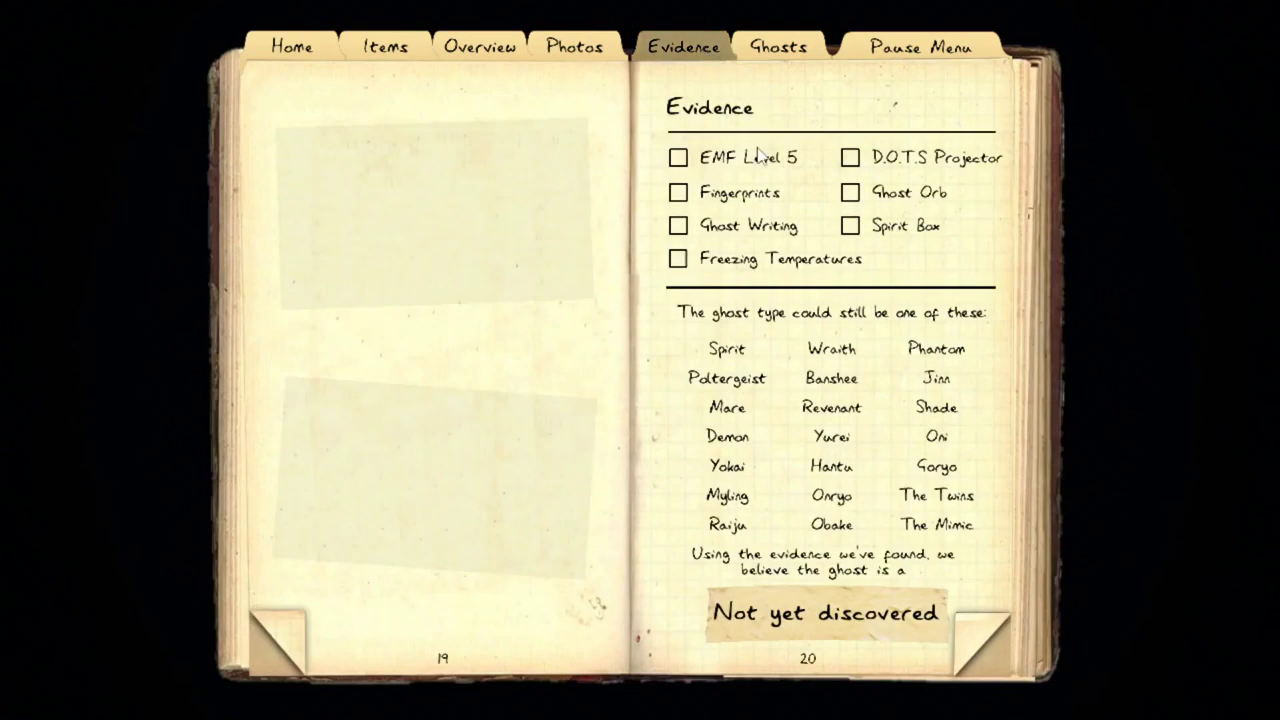
- Mark EMF Level 5 as found evidence and photograph the patterned crate
click(740, 158)
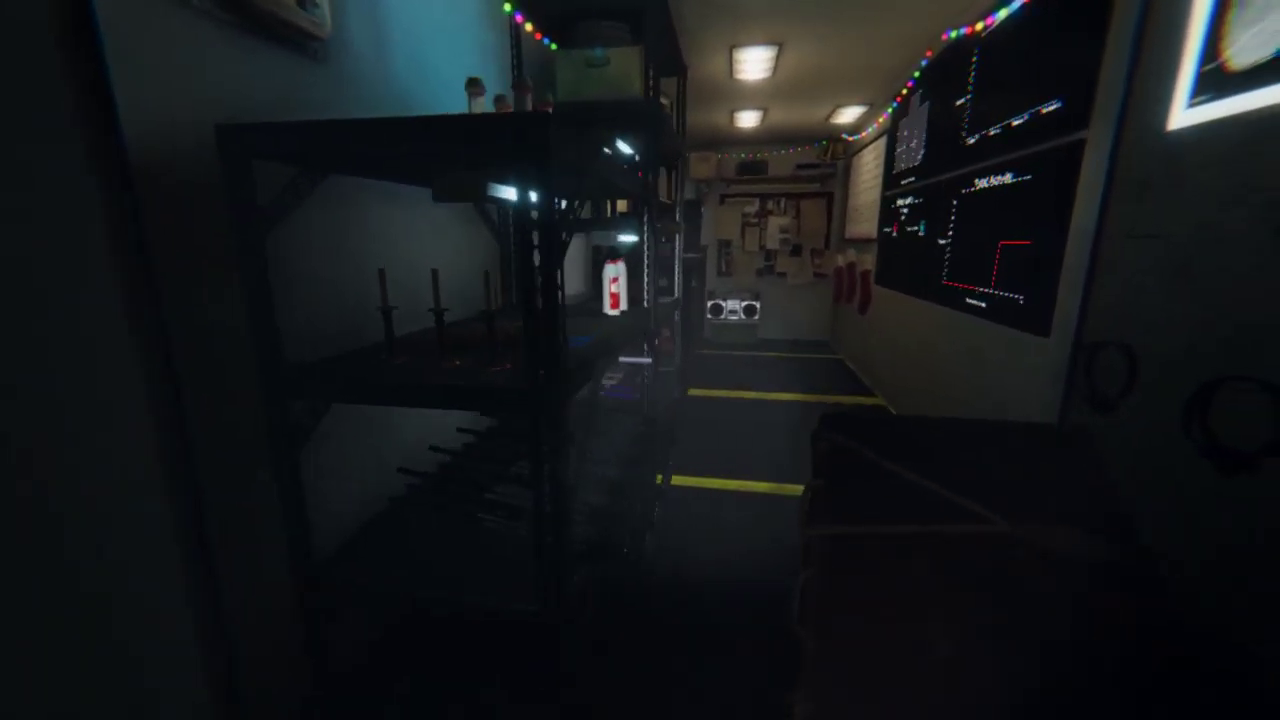
key(w)
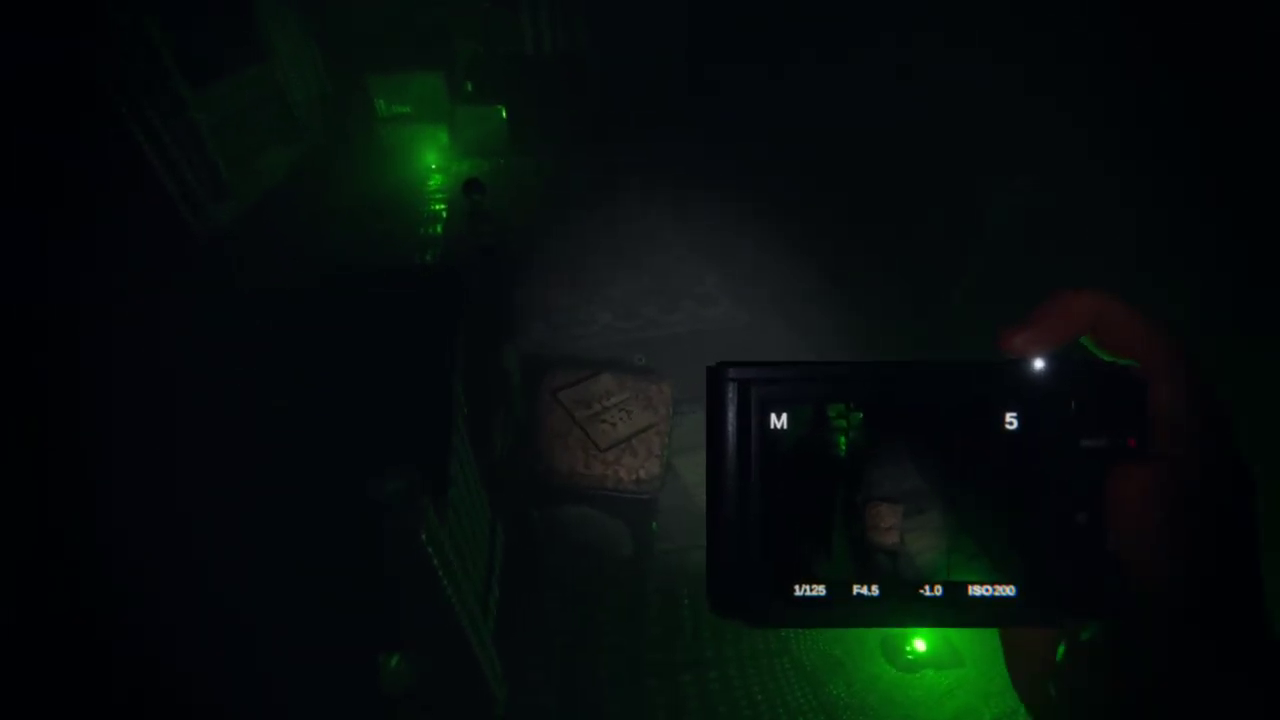
click(640, 360)
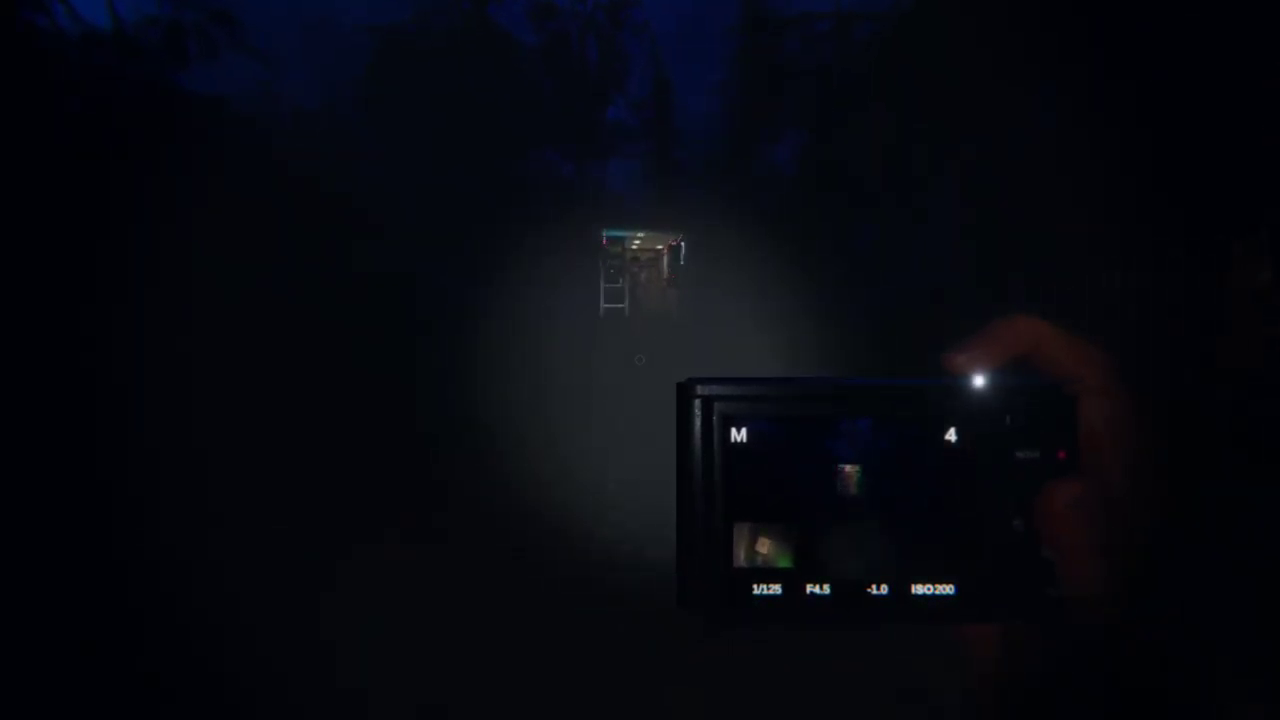
- Walk into the van to view the Optional Objectives whiteboard, then check the journal evidence page
key(w)
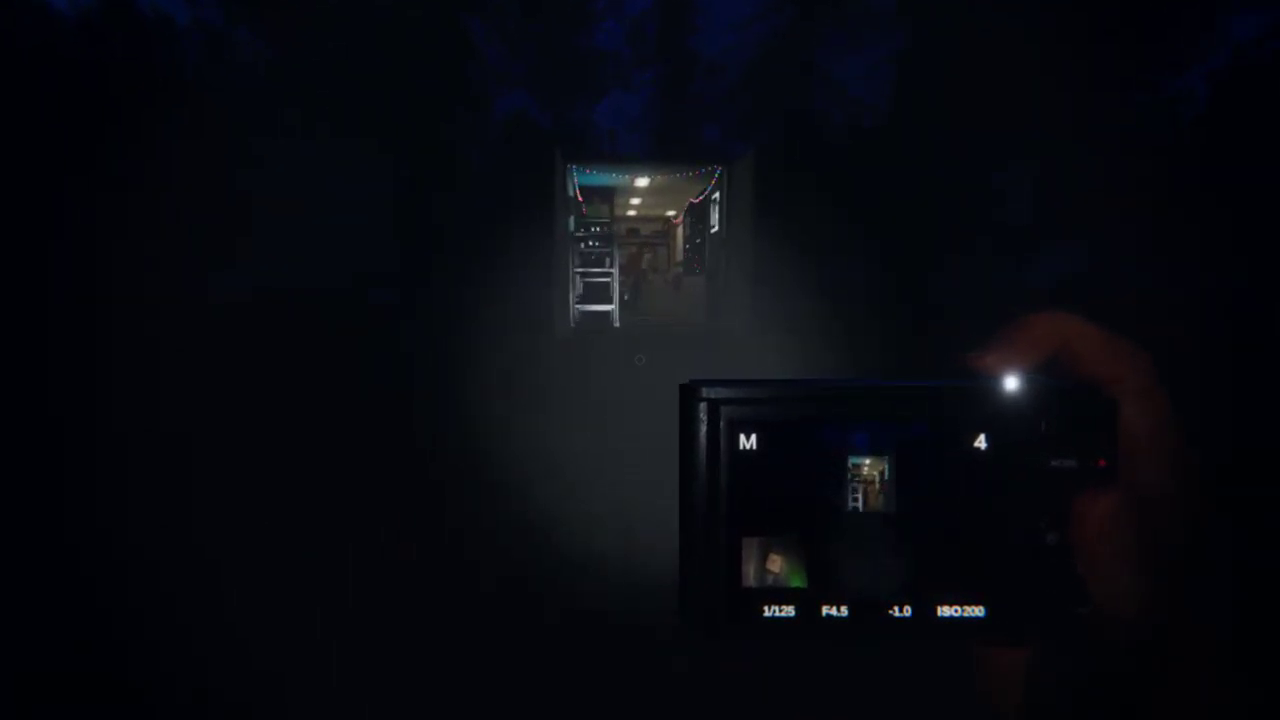
key(w)
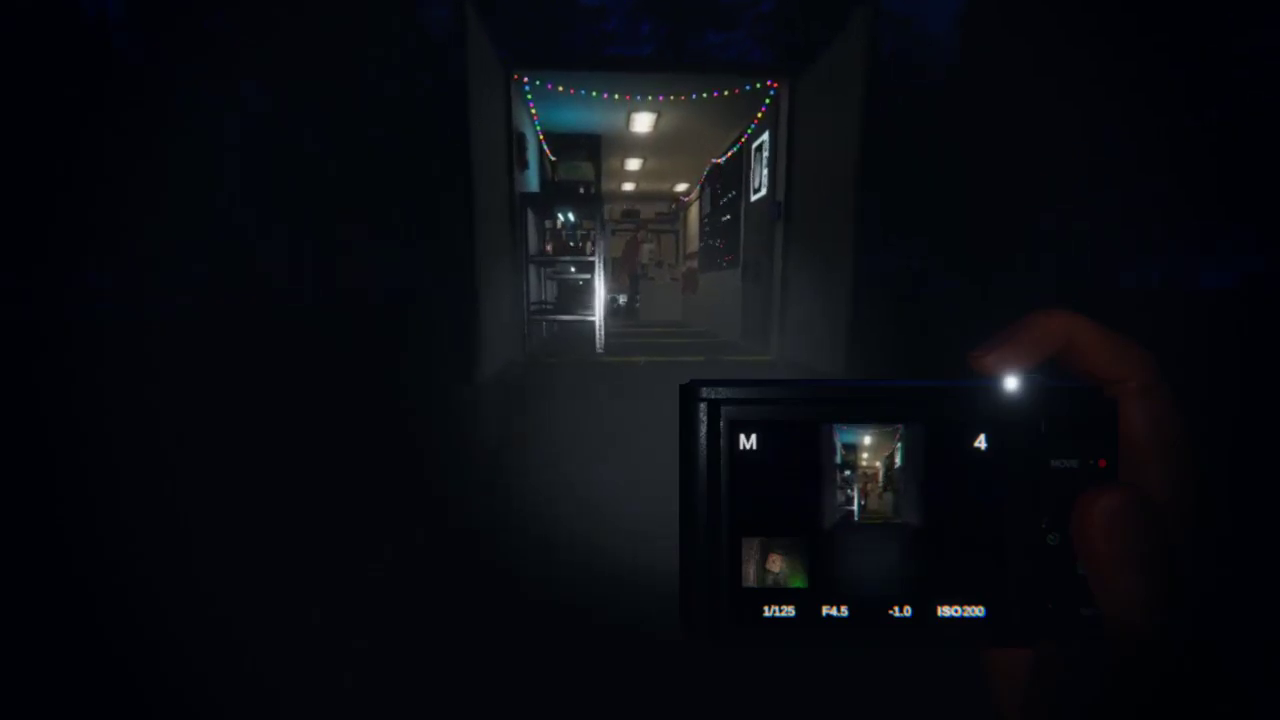
key(w)
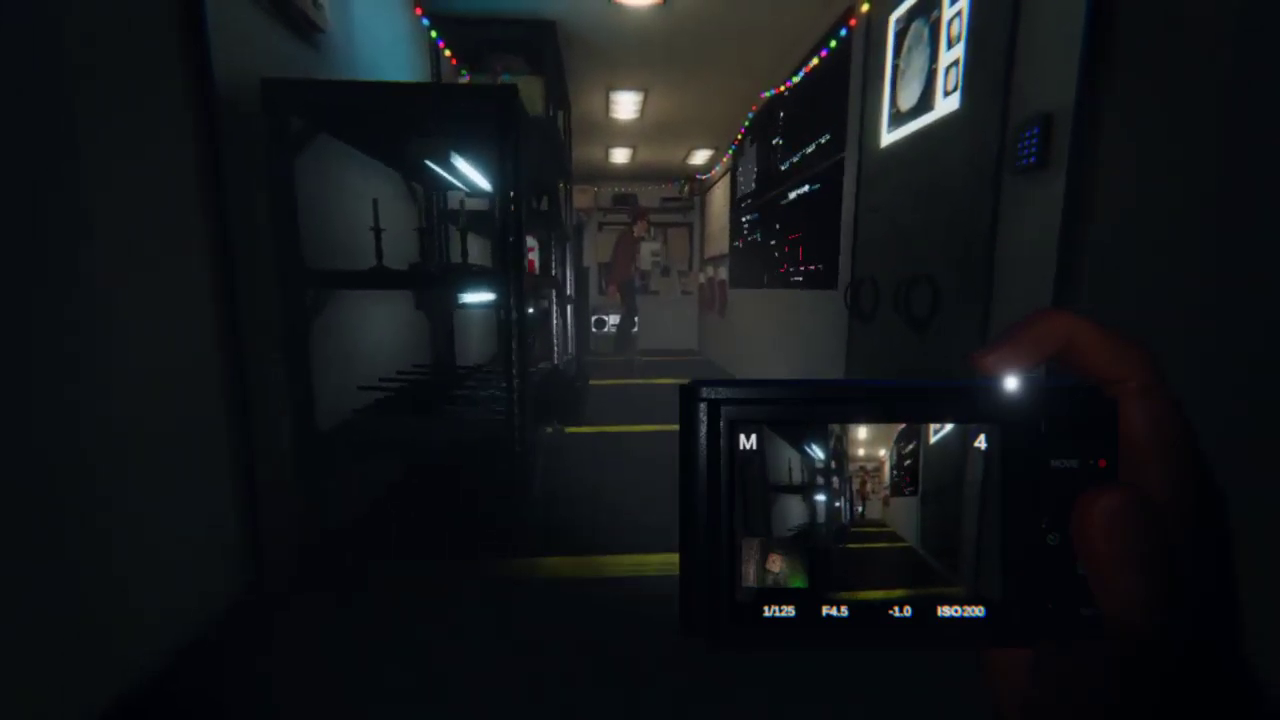
key(w)
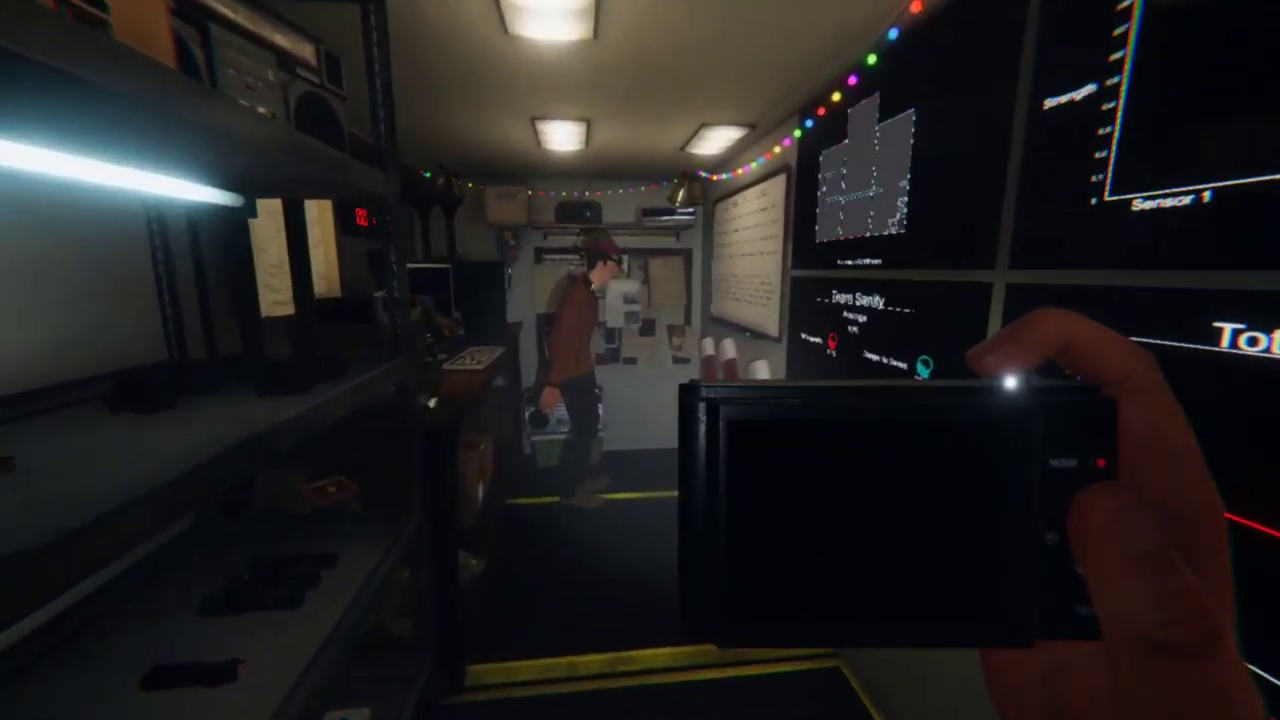
key(w)
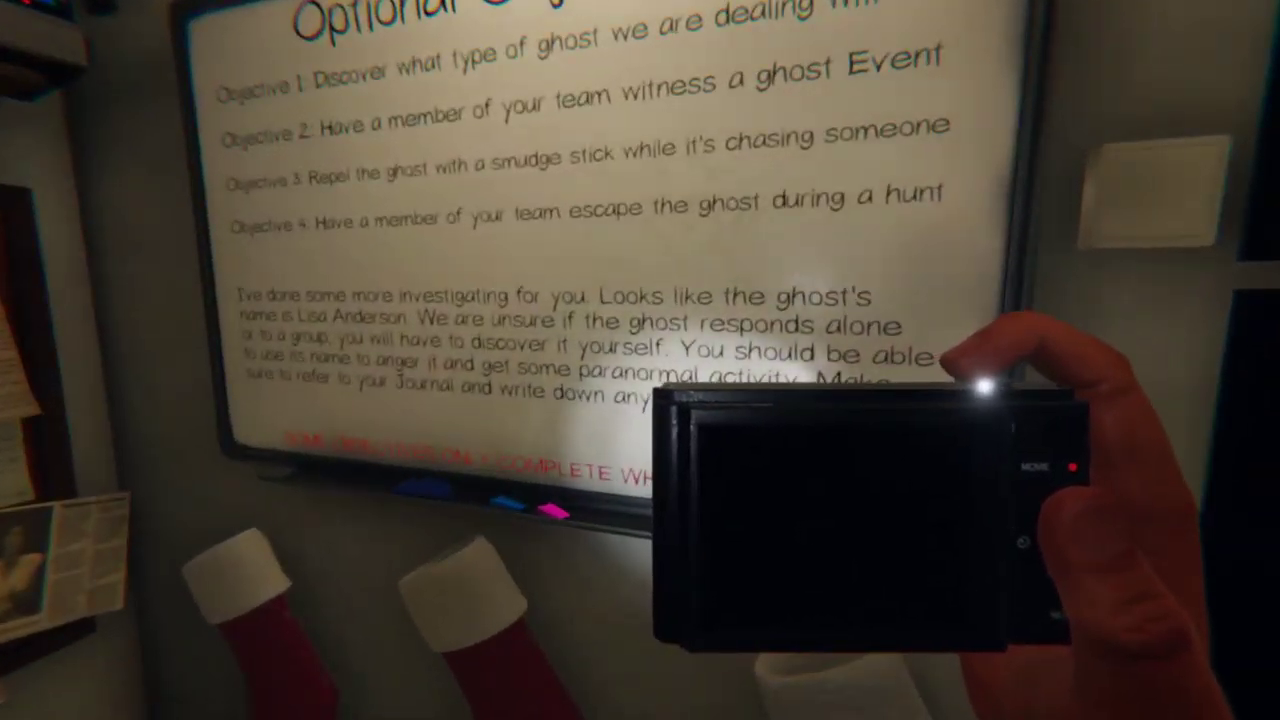
key(w)
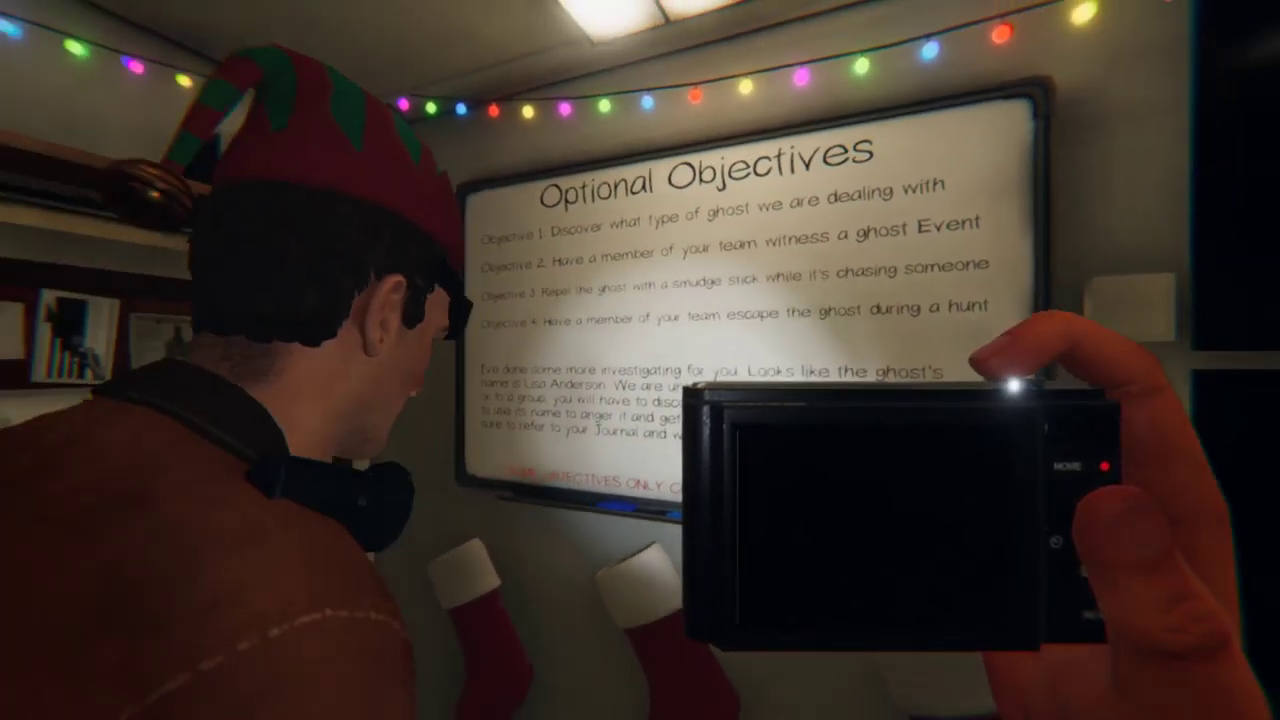
key(w)
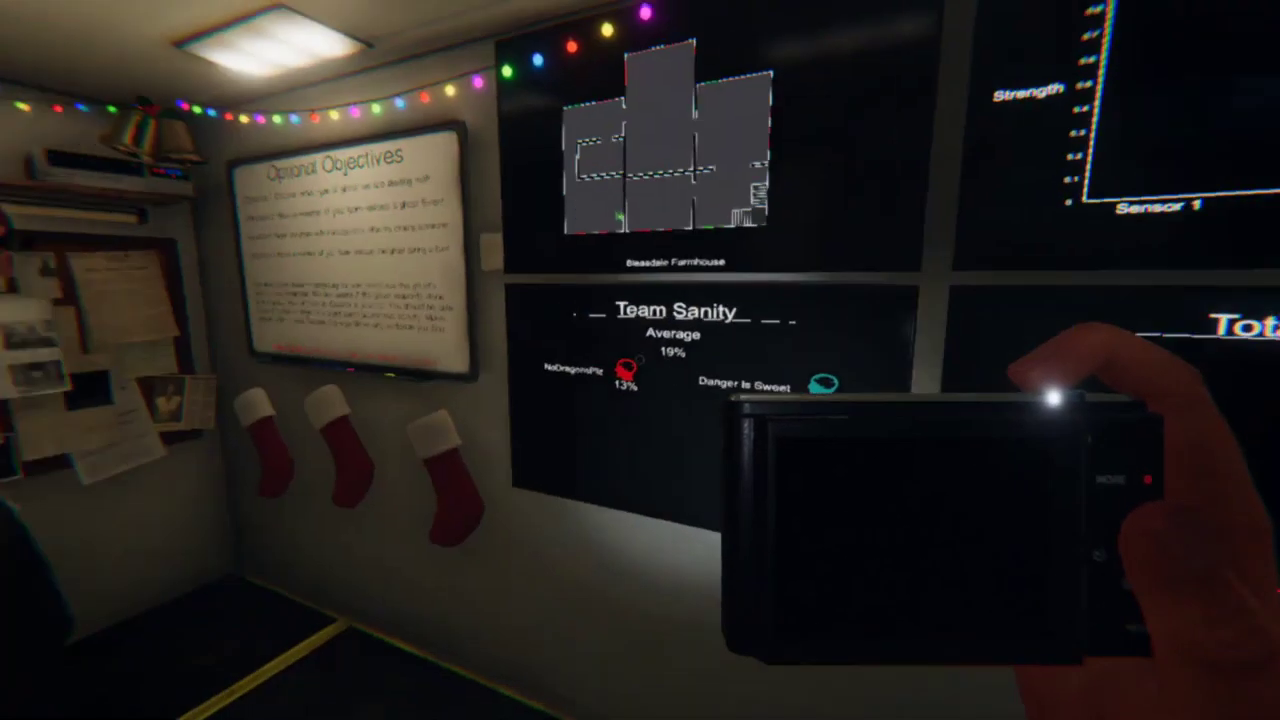
key(j)
key(j)
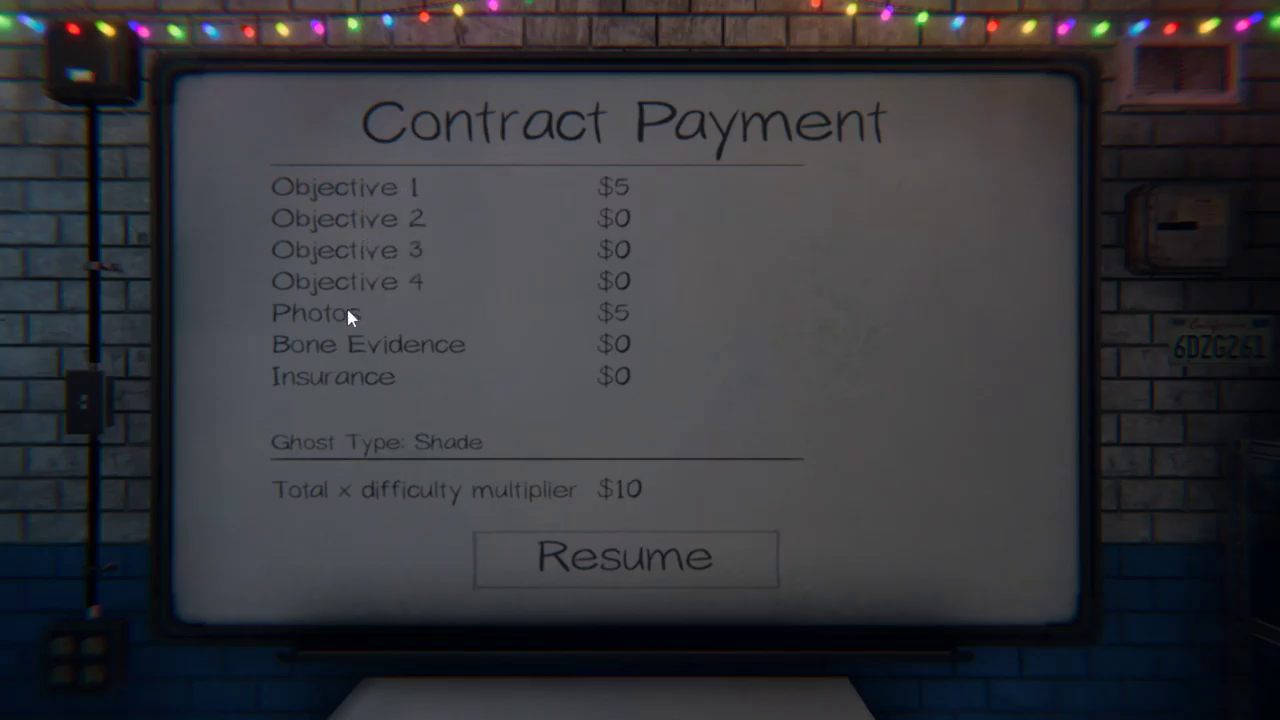
- Skip past the contract payout results and load every available item into the equipment list
click(632, 555)
click(632, 555)
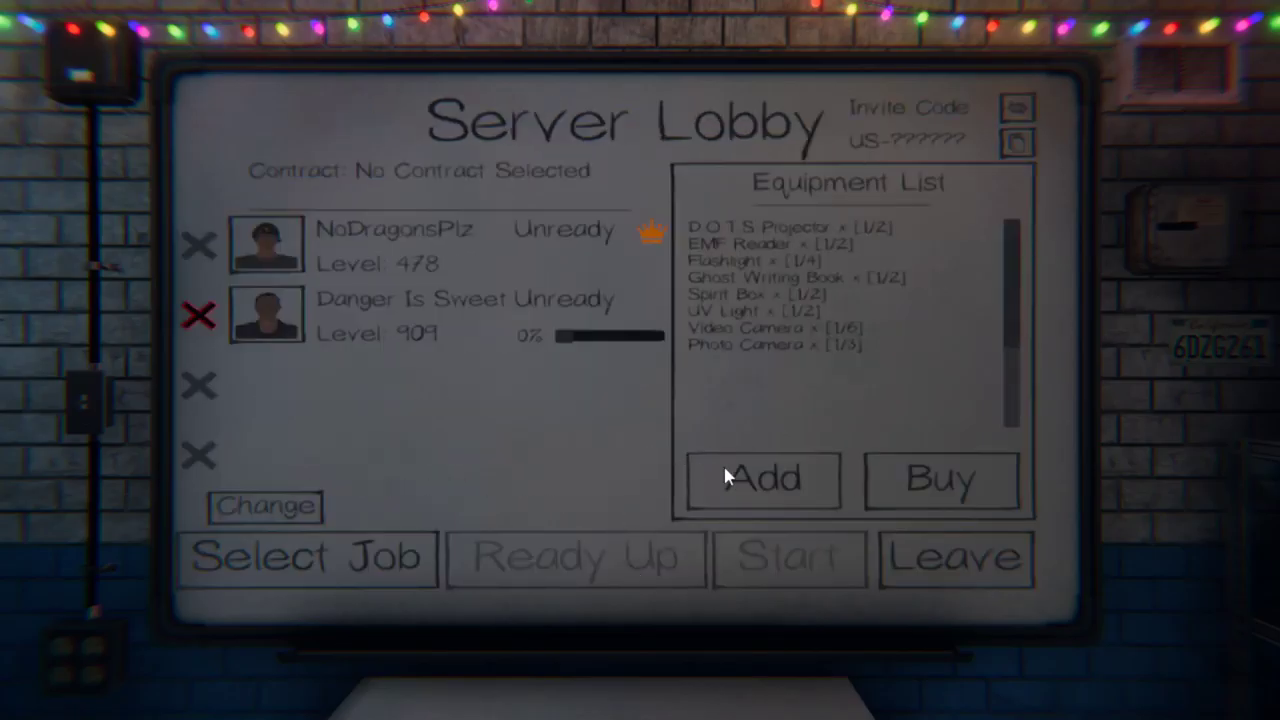
click(765, 478)
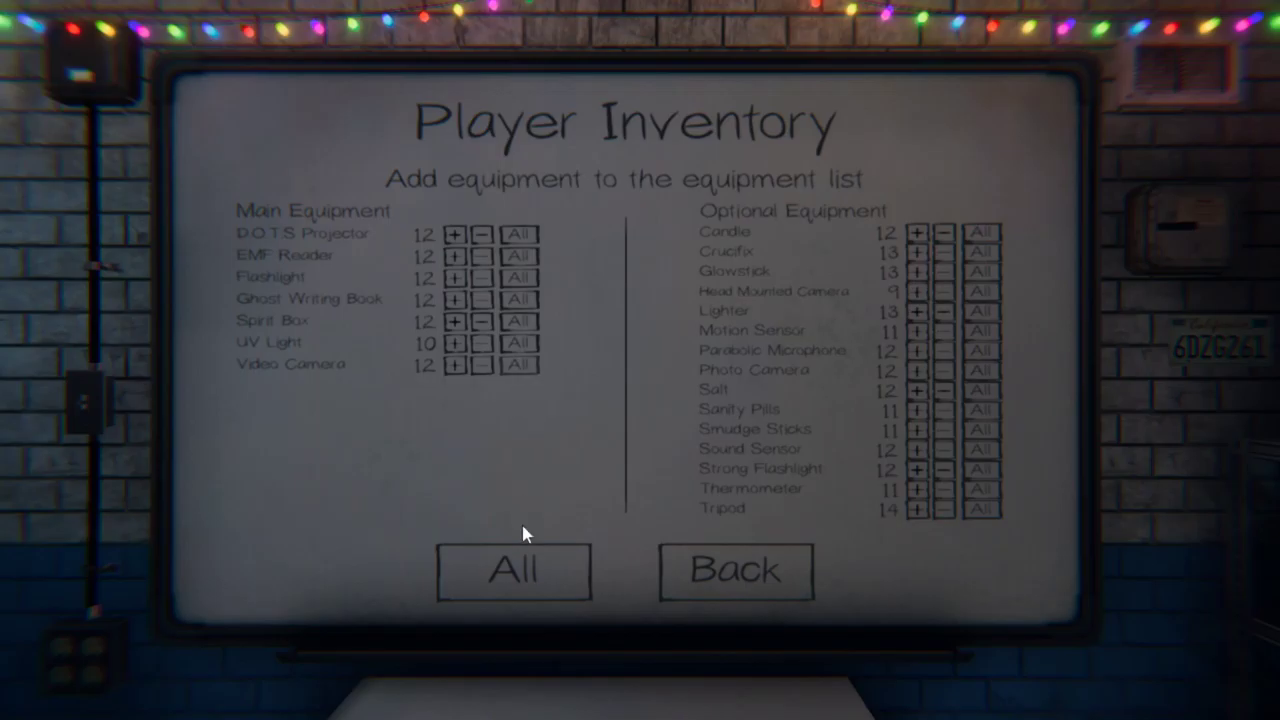
click(530, 562)
click(762, 574)
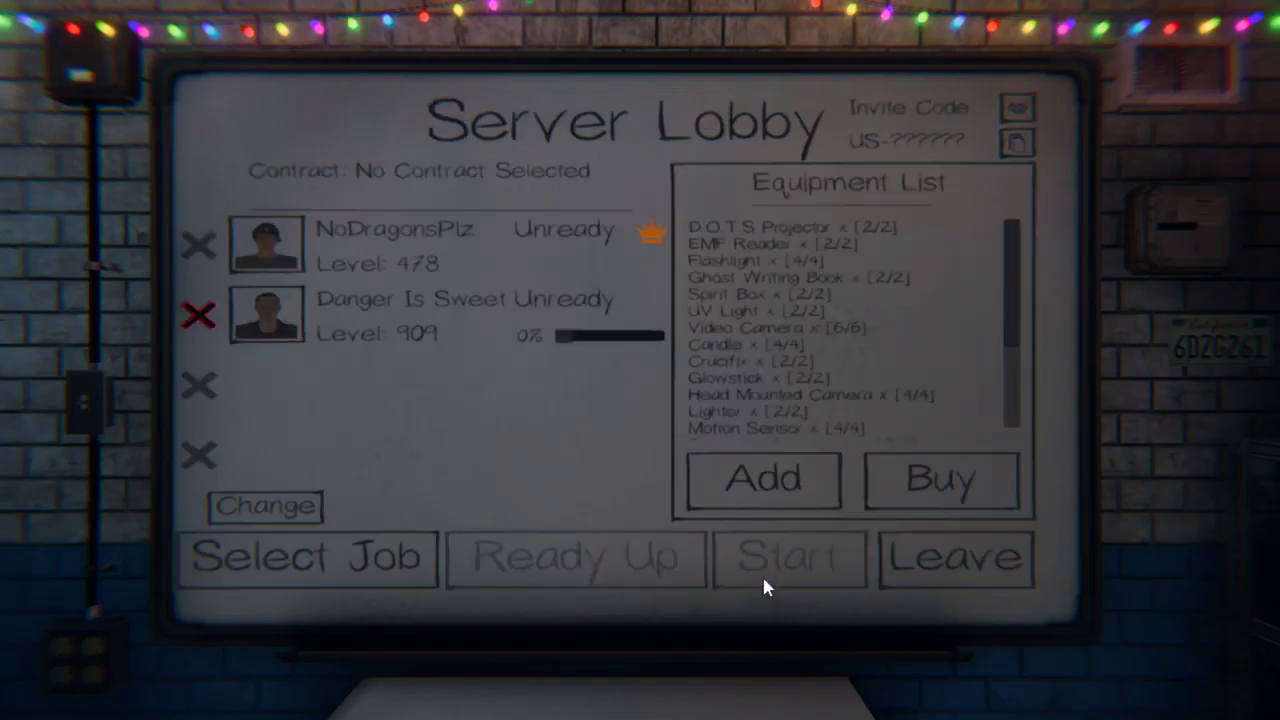
- Take the Tanglewood Street House Professional contract and mark yourself ready
click(348, 560)
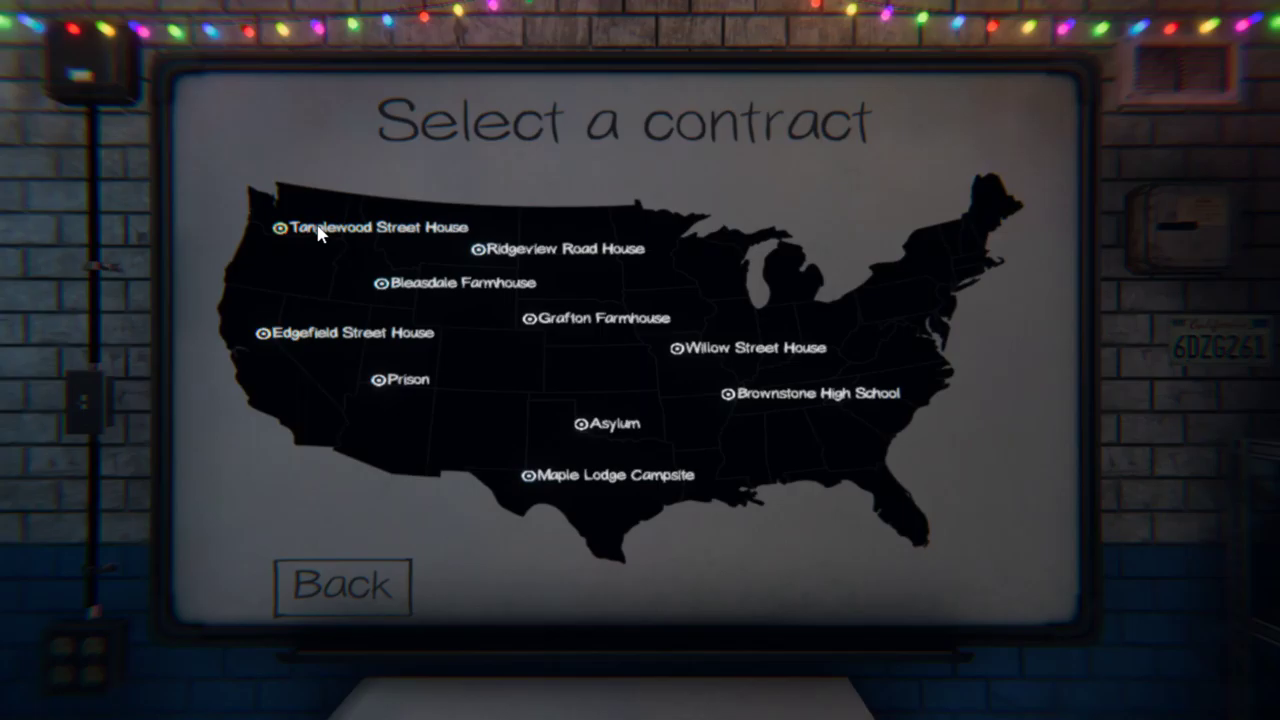
click(320, 232)
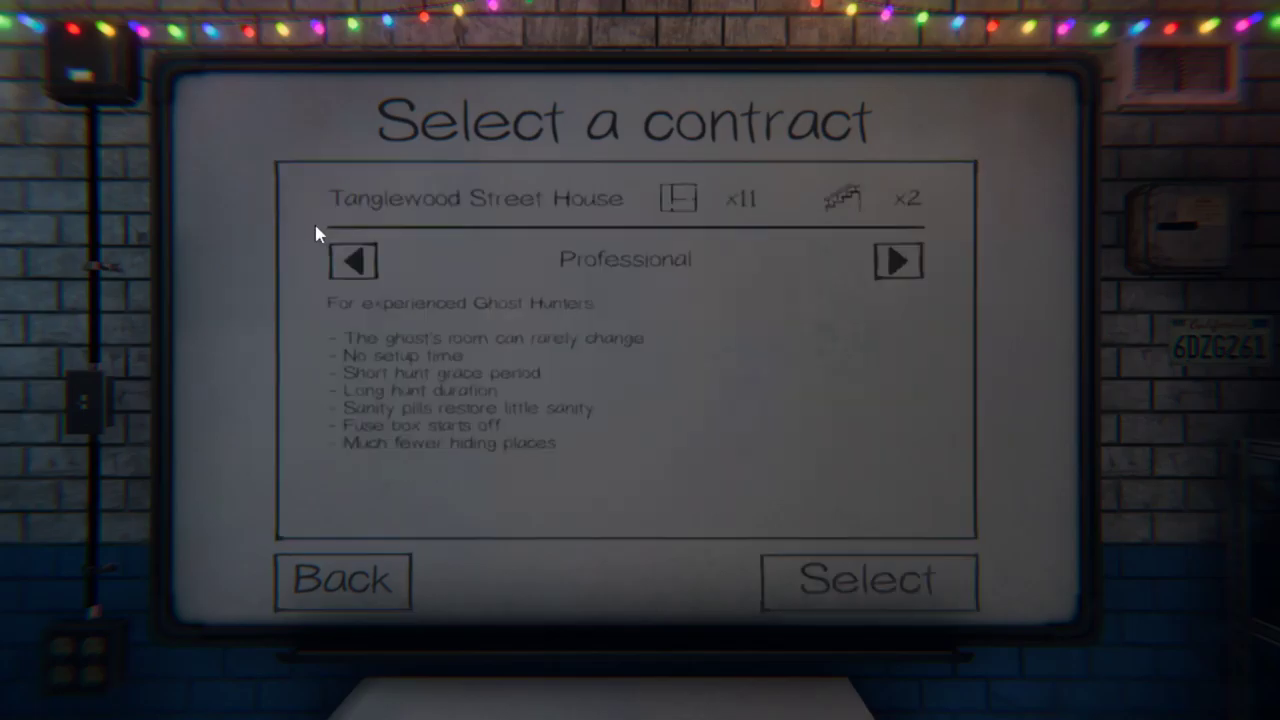
click(840, 570)
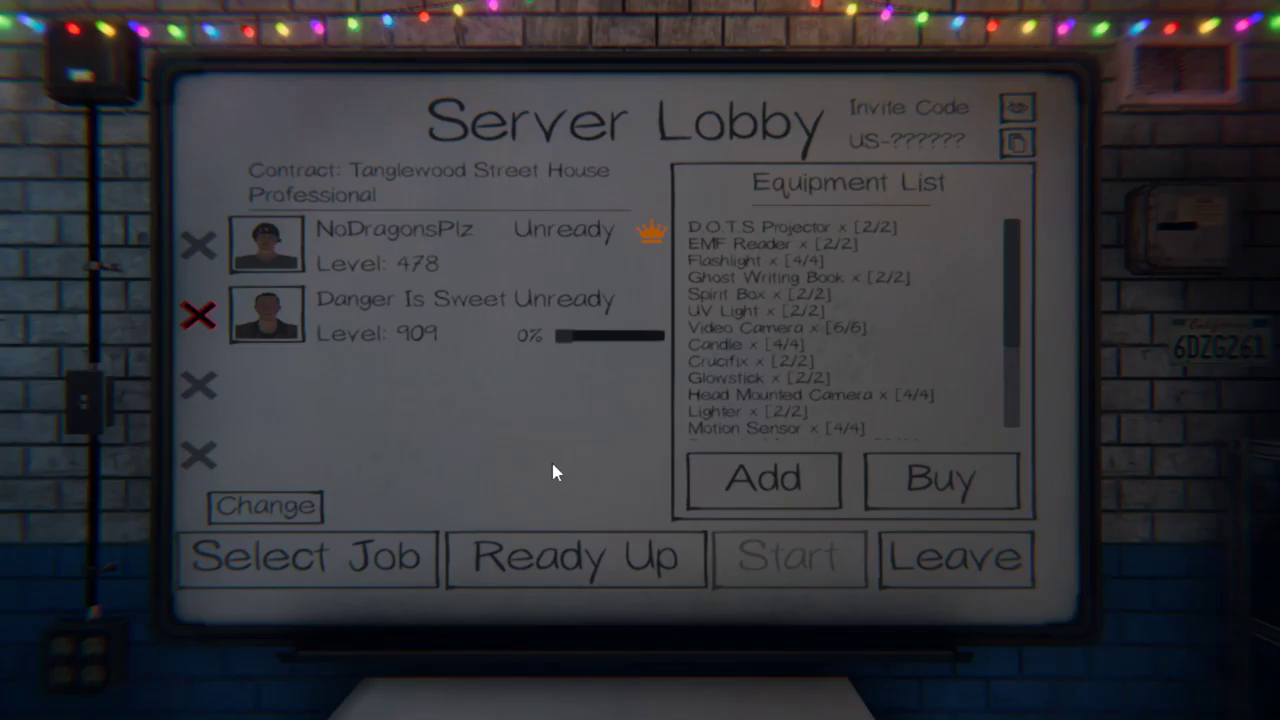
click(576, 548)
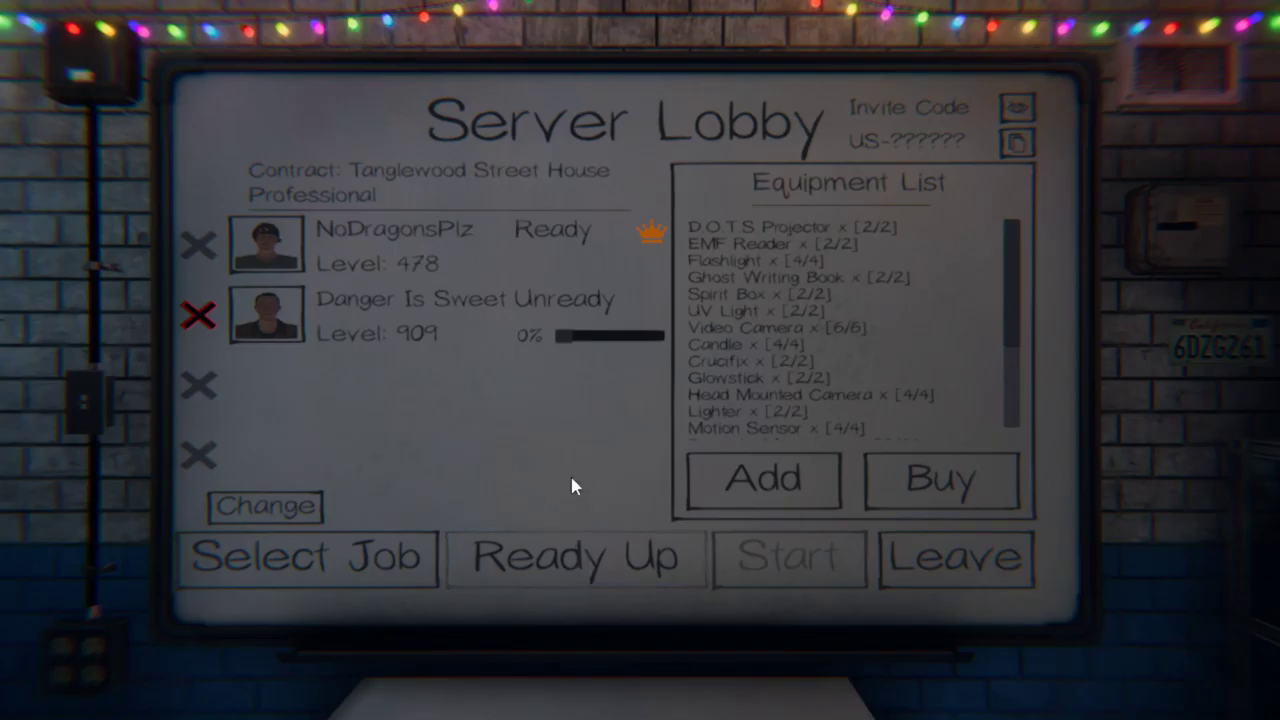